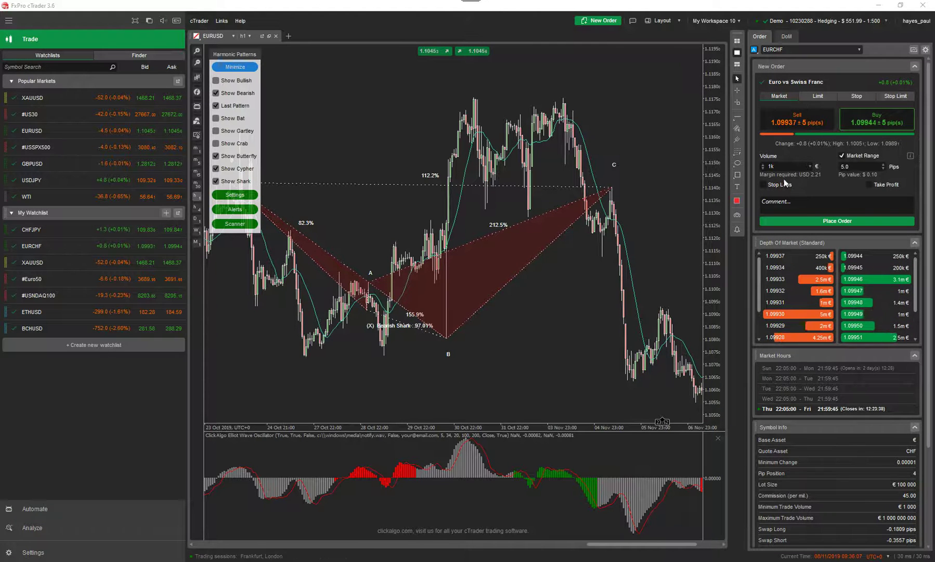
# Step: Turn off Show Active Symbol Panel in Layout so the EURUSD chart fills the width
pyautogui.click(666, 23)
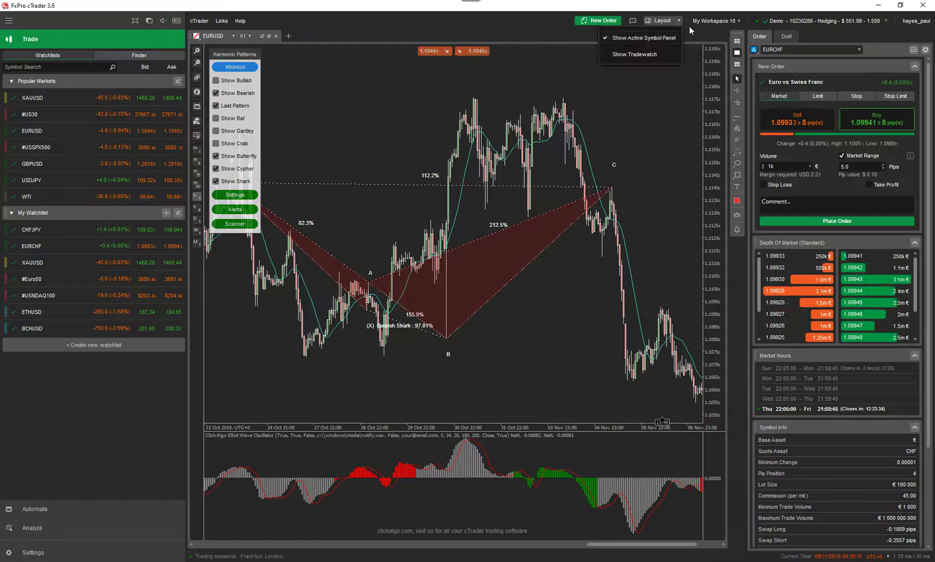
pyautogui.click(648, 41)
pyautogui.moveTo(511, 106); pyautogui.dragTo(529, 146)
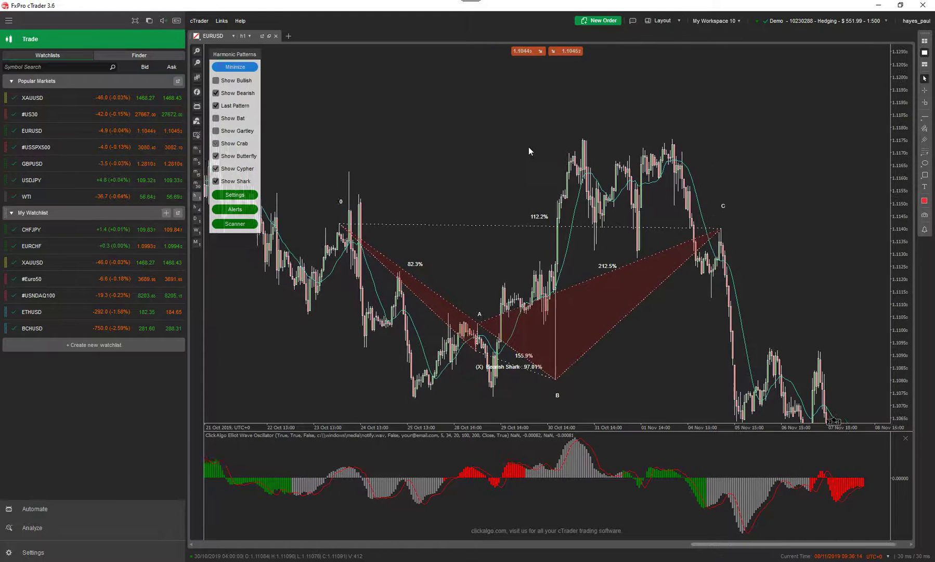
# Step: Minimize the Harmonic Patterns box and select the Simple Moving Average line
pyautogui.click(241, 70)
pyautogui.moveTo(380, 129); pyautogui.dragTo(355, 131)
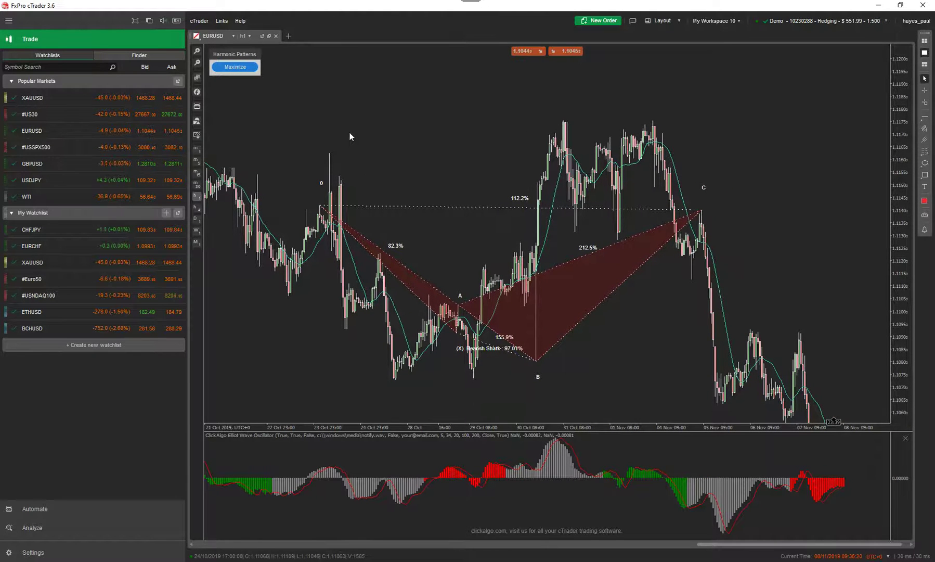
pyautogui.click(575, 164)
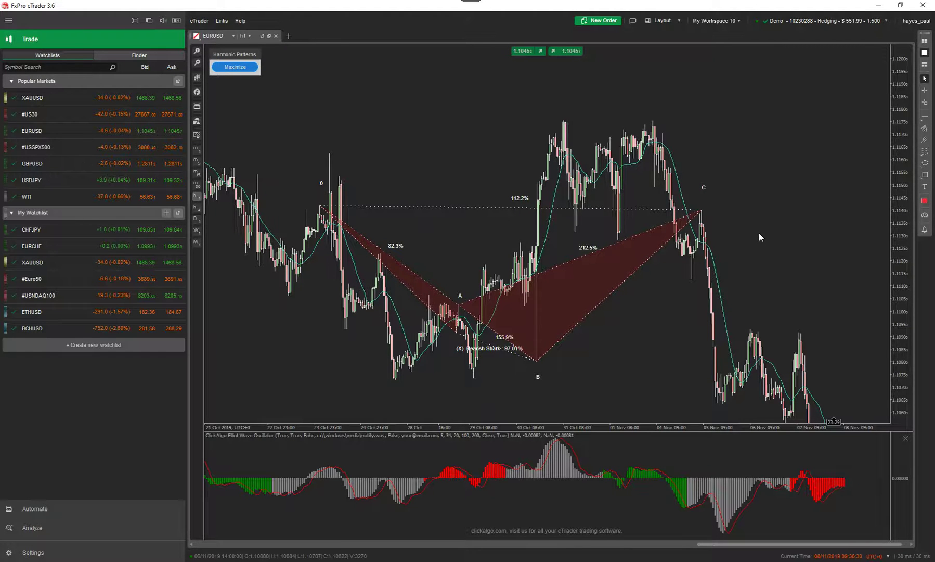
# Step: Draw a small red rectangle near the top and a Fibonacci retracement on the chart's right side
pyautogui.click(925, 175)
pyautogui.moveTo(689, 80); pyautogui.dragTo(695, 87)
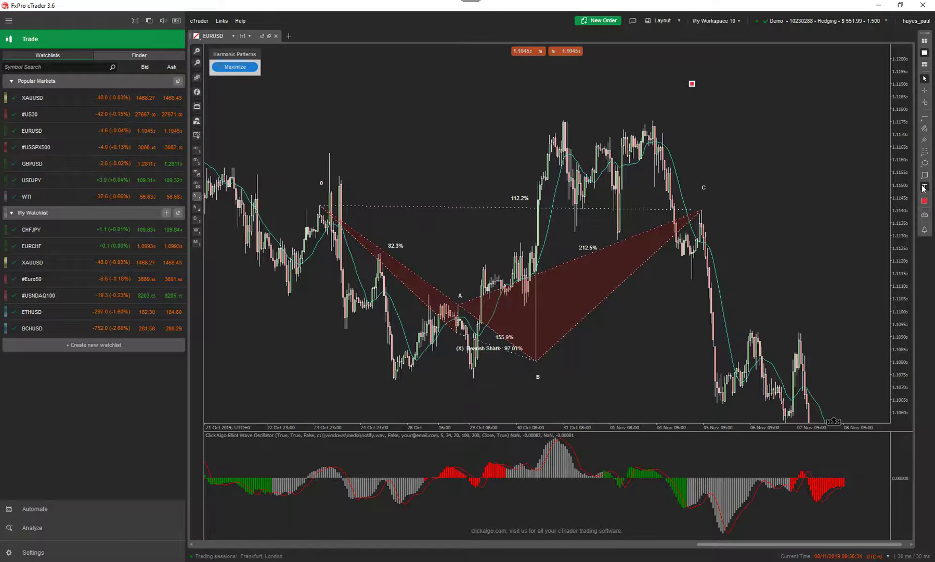
pyautogui.click(900, 159)
pyautogui.moveTo(750, 162)
pyautogui.mouseDown()
pyautogui.moveTo(769, 254)
pyautogui.moveTo(828, 253)
pyautogui.mouseUp()
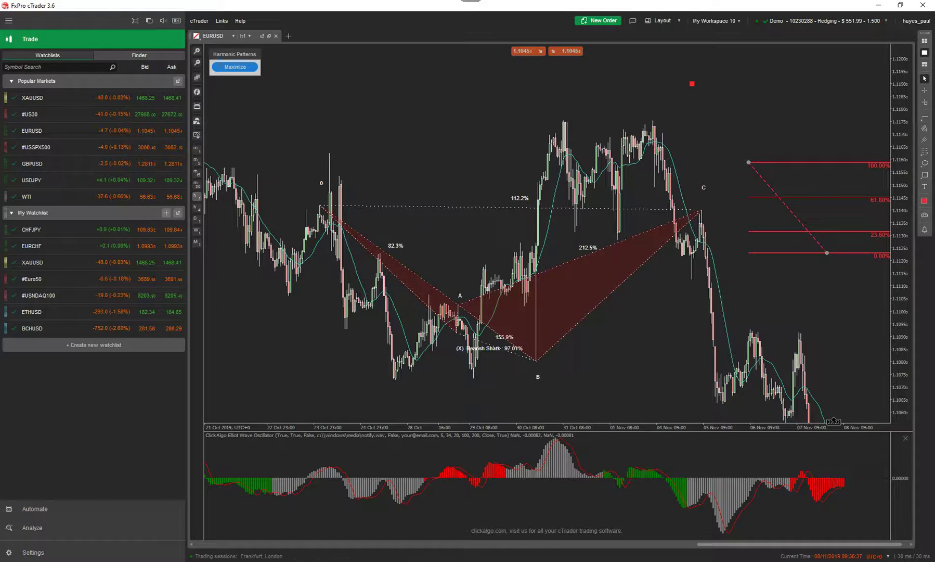
# Step: Draw a rising equidistant price channel across the recent highs, then deselect it
pyautogui.click(928, 127)
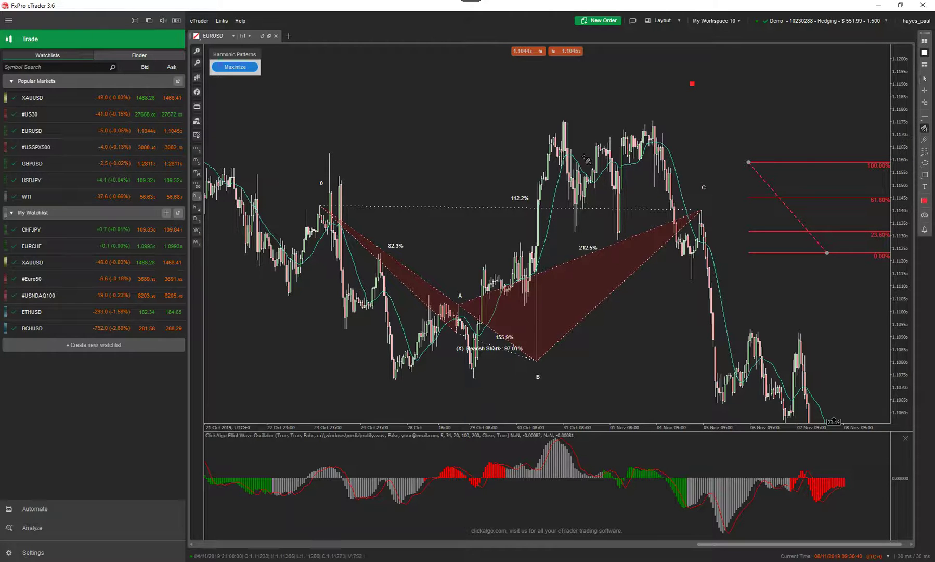
pyautogui.moveTo(531, 163)
pyautogui.mouseDown()
pyautogui.moveTo(785, 117)
pyautogui.moveTo(799, 83)
pyautogui.mouseUp()
pyautogui.click(422, 111)
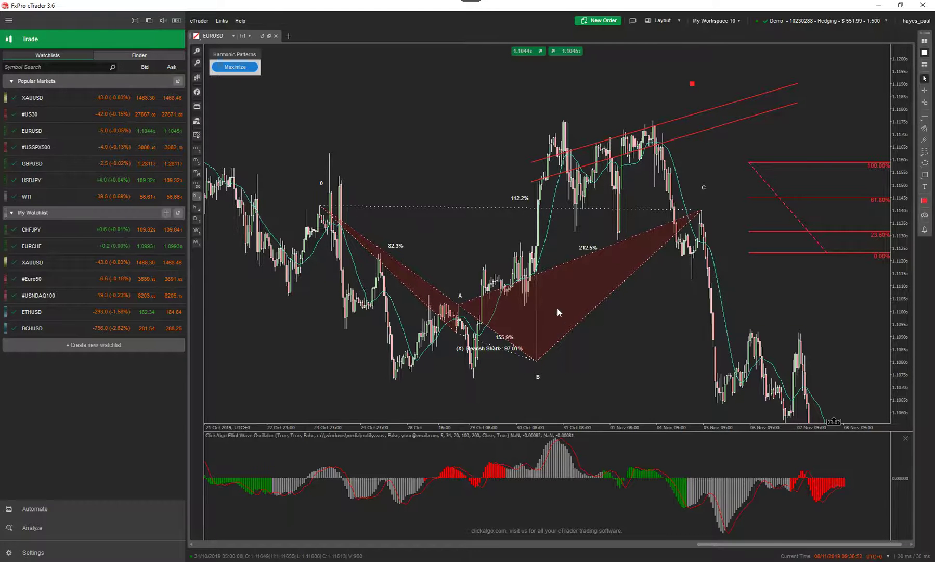
# Step: Remove the ClickAlgo Harmonic indicator through the chart's Objects List > Indicators
pyautogui.rightClick(398, 126)
pyautogui.moveTo(325, 346)
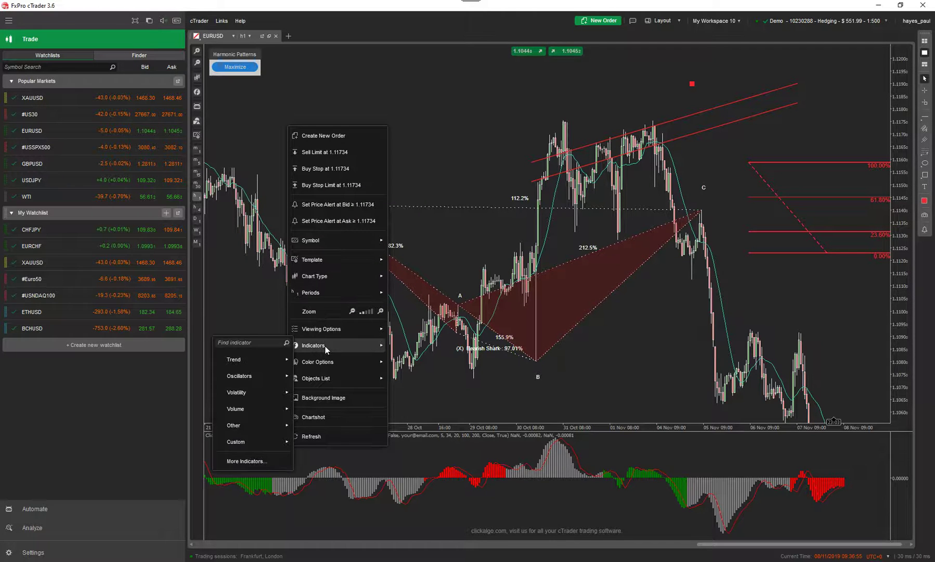
pyautogui.moveTo(331, 376)
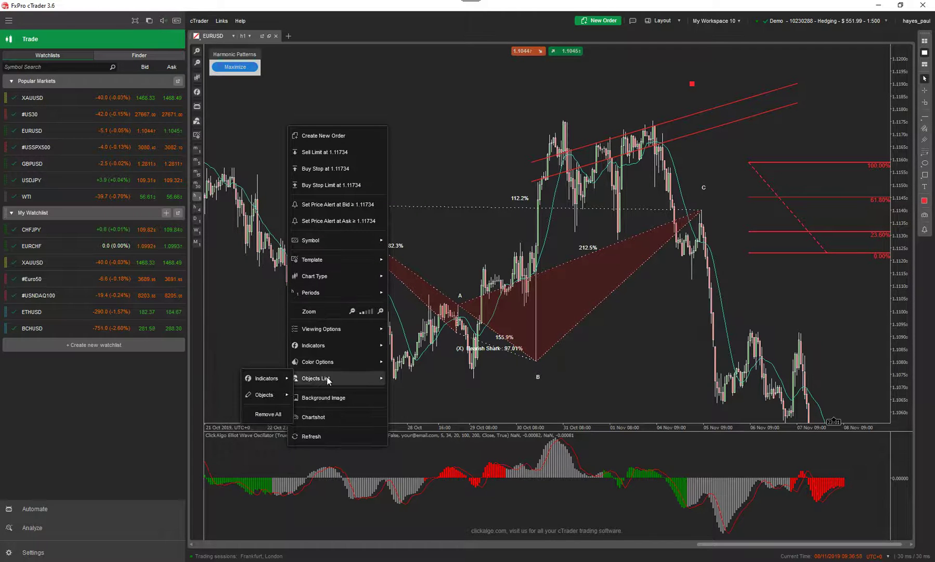
pyautogui.moveTo(251, 379)
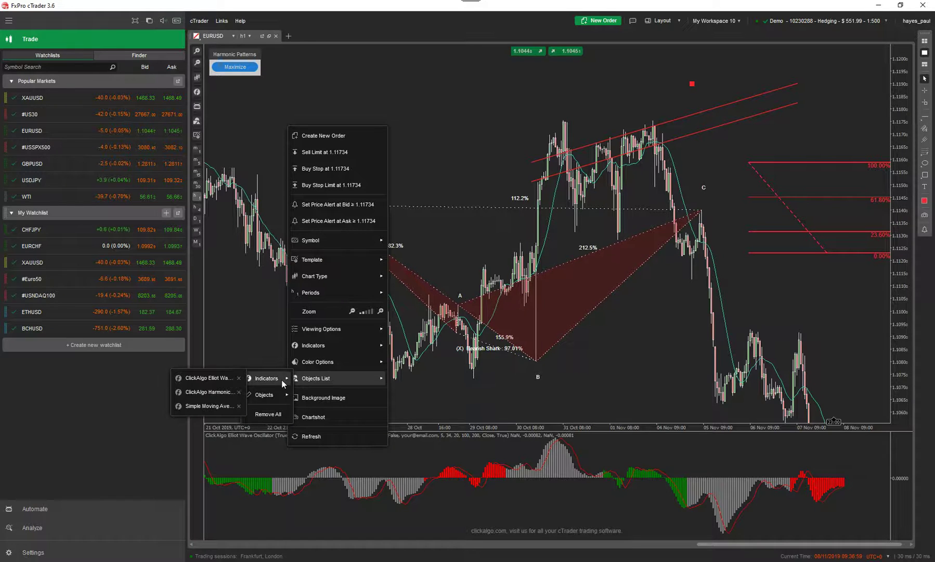
pyautogui.click(239, 391)
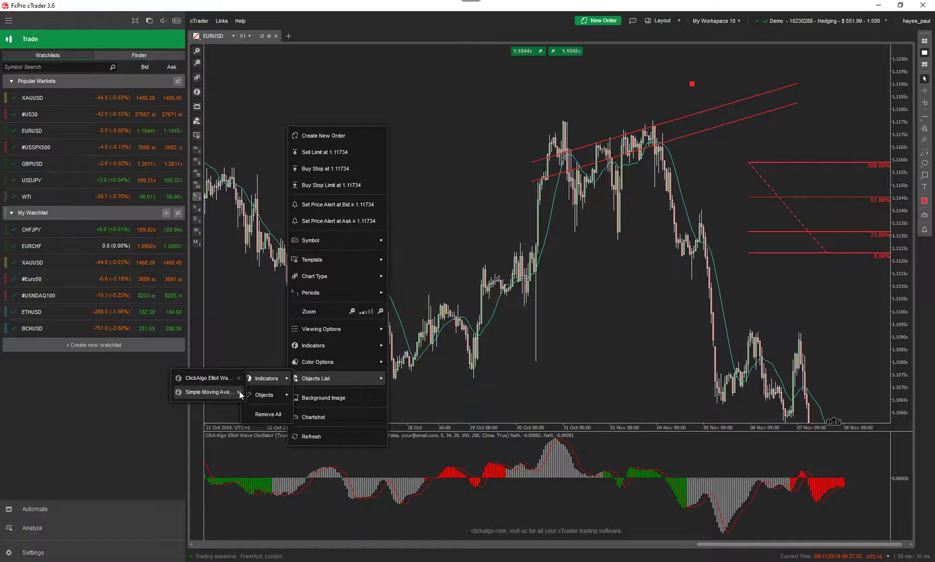
pyautogui.click(588, 289)
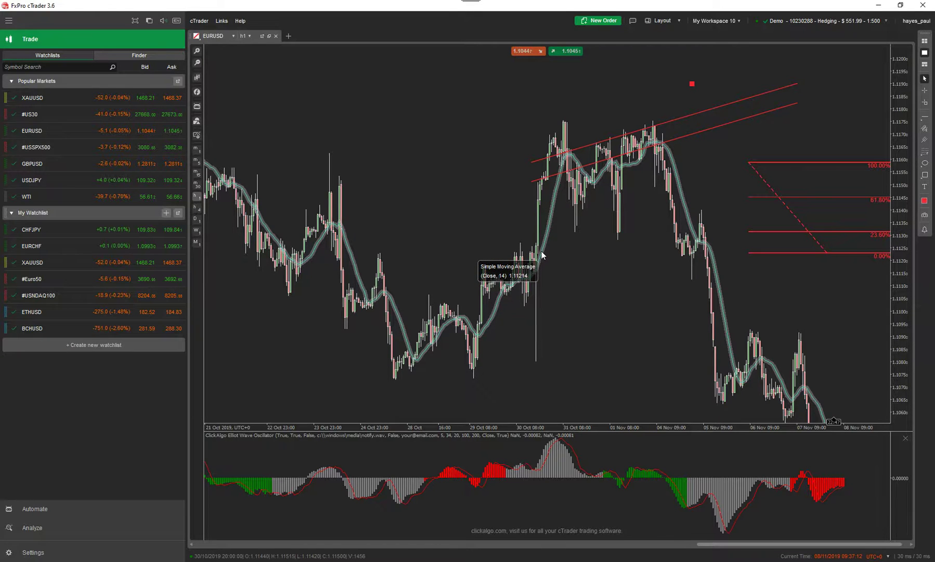
# Step: Remove the Simple Moving Average (Close, 14) the same way, then select the upper channel line
pyautogui.rightClick(375, 134)
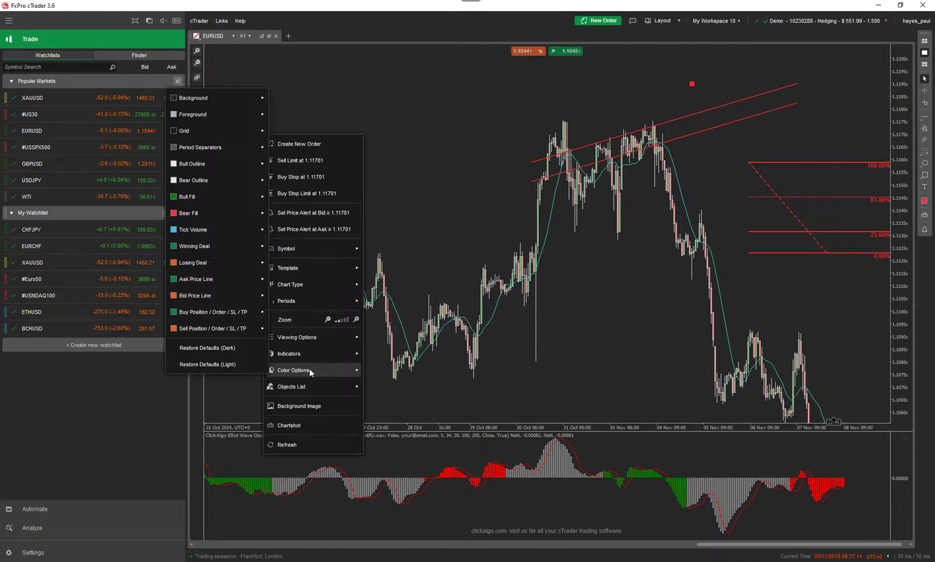
pyautogui.moveTo(305, 383)
pyautogui.moveTo(251, 388)
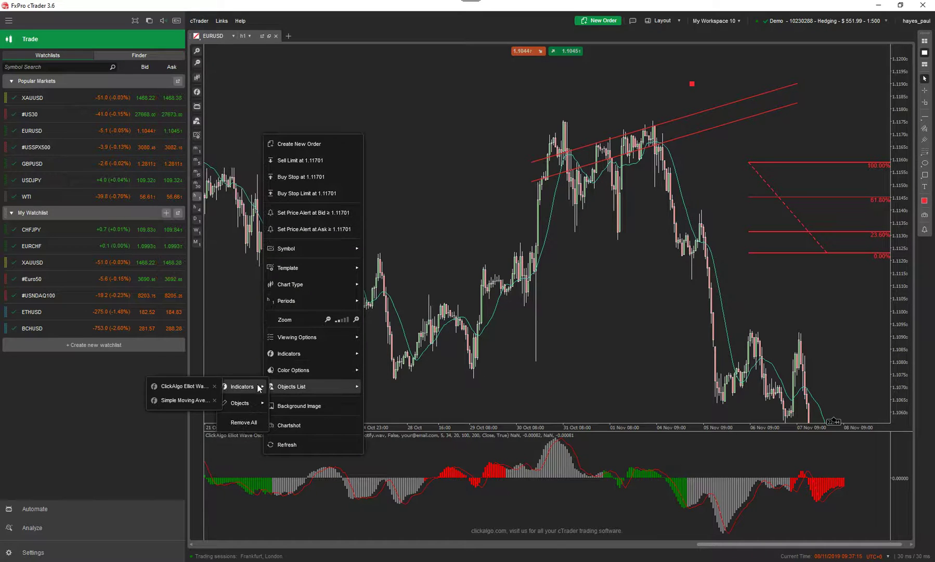
pyautogui.click(214, 400)
pyautogui.click(616, 333)
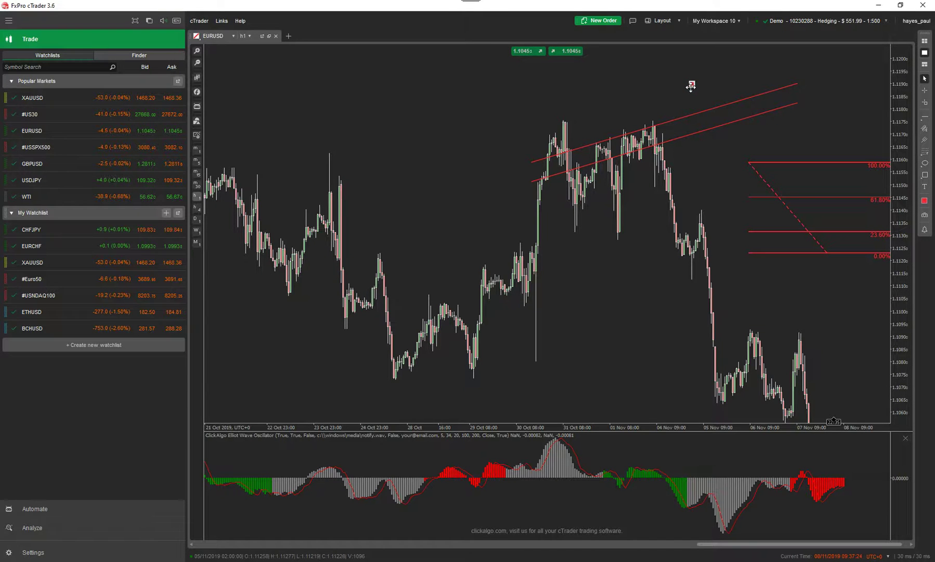
pyautogui.click(728, 105)
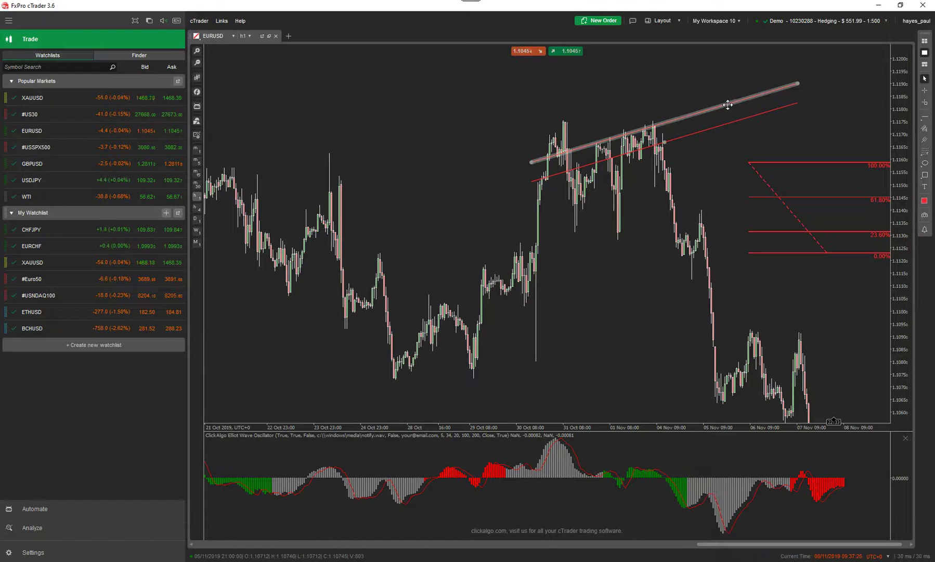
# Step: Remove the ClickAlgo Elliott Wave Oscillator from the chart via the Objects List
pyautogui.rightClick(393, 181)
pyautogui.moveTo(325, 433)
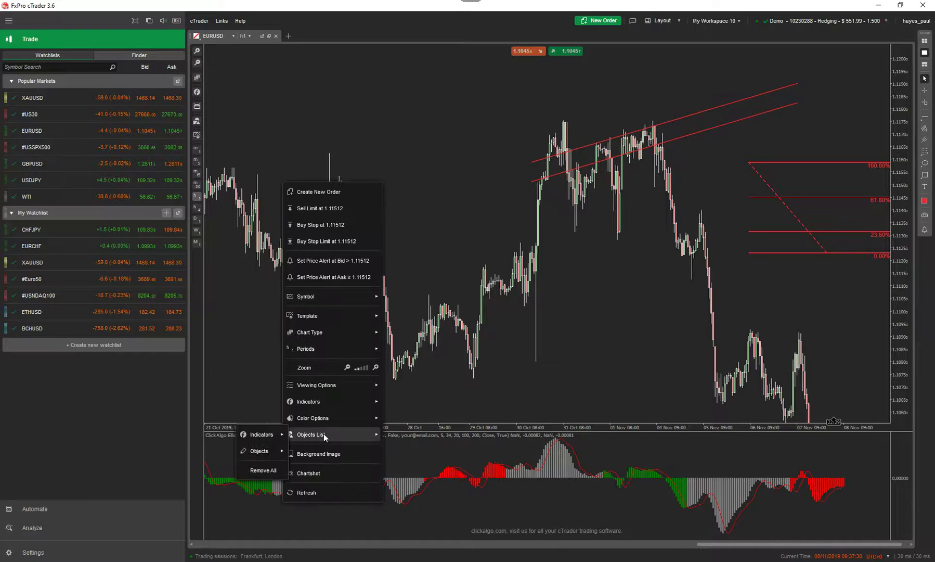
pyautogui.moveTo(245, 452)
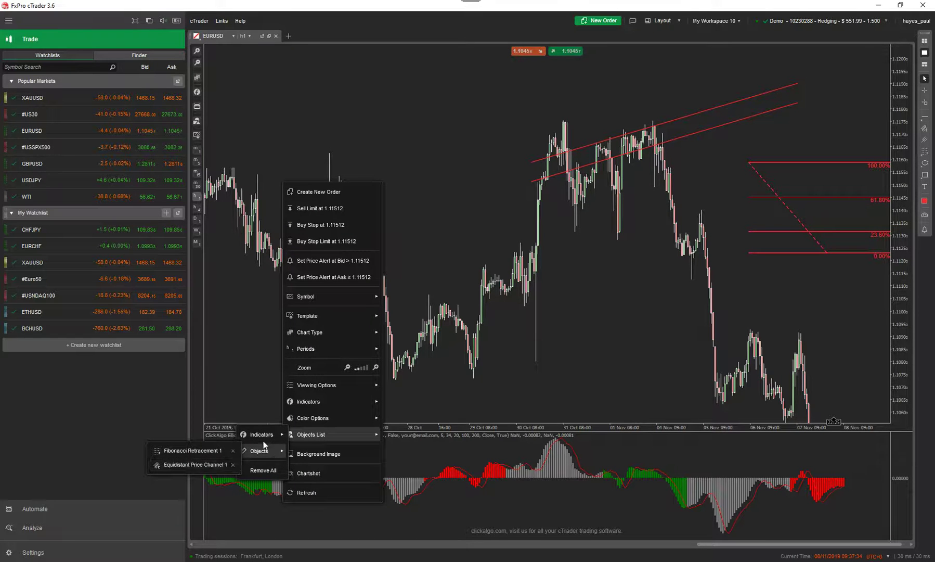
pyautogui.moveTo(260, 435)
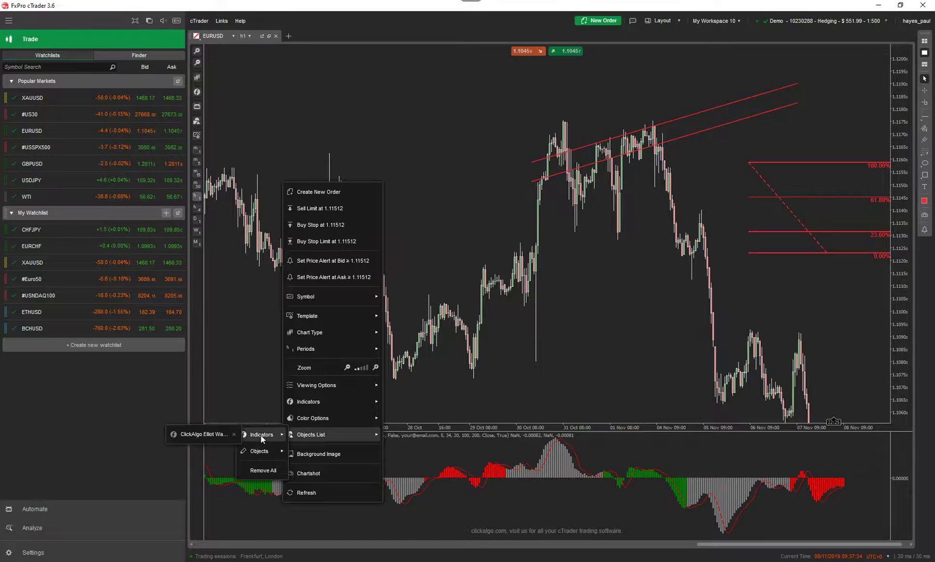
pyautogui.click(234, 434)
pyautogui.click(820, 416)
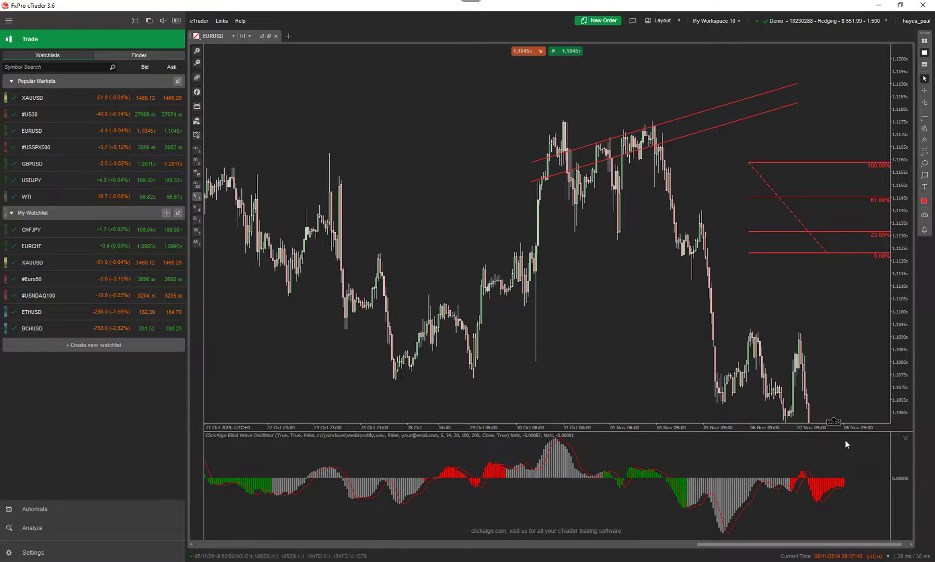
pyautogui.click(904, 438)
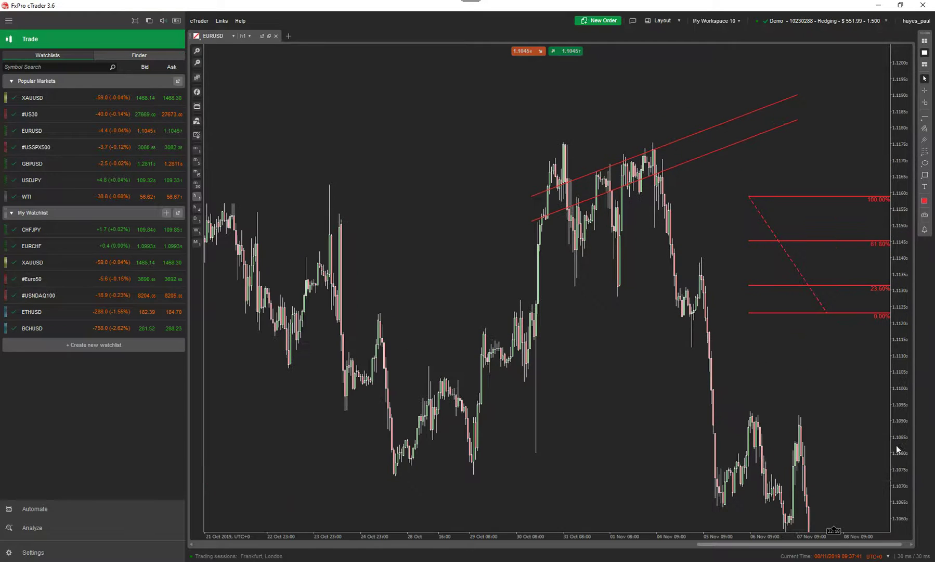
# Step: Clear every drawn object with Objects List > Remove All, then go to Automate
pyautogui.rightClick(397, 226)
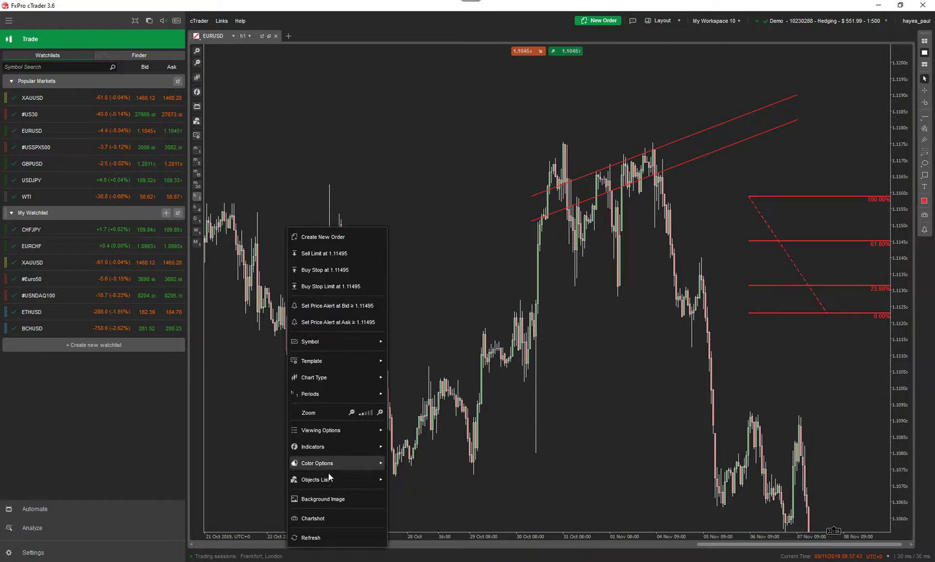
pyautogui.moveTo(327, 478)
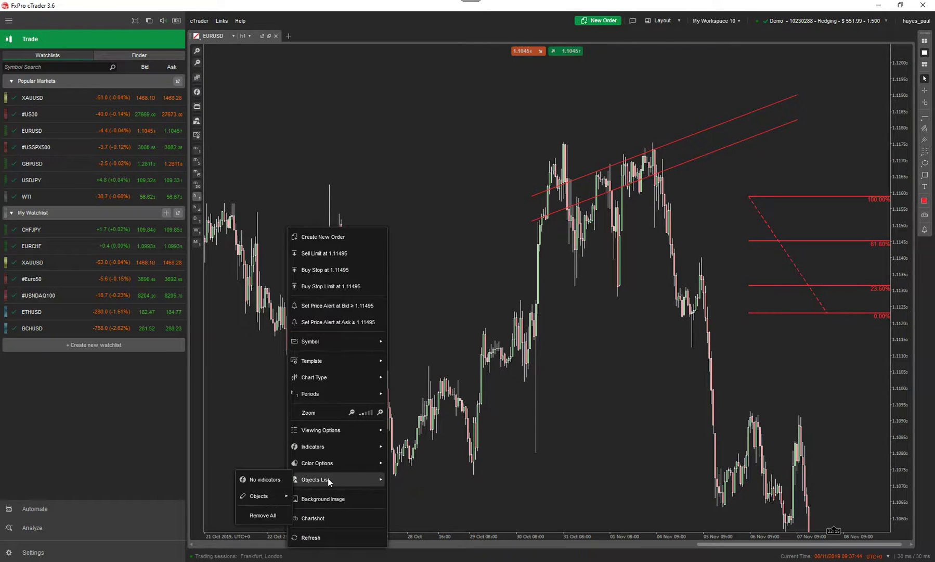
pyautogui.click(265, 516)
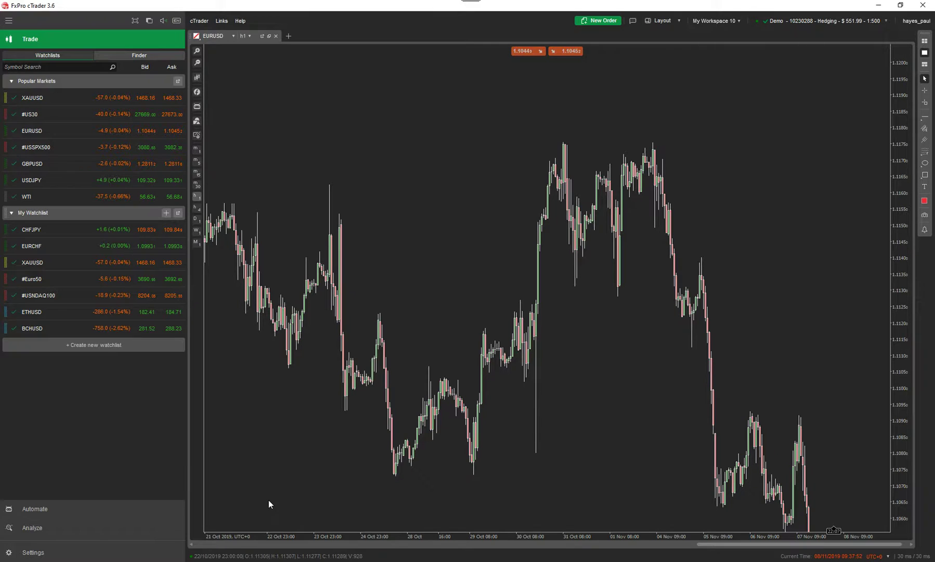
pyautogui.click(37, 508)
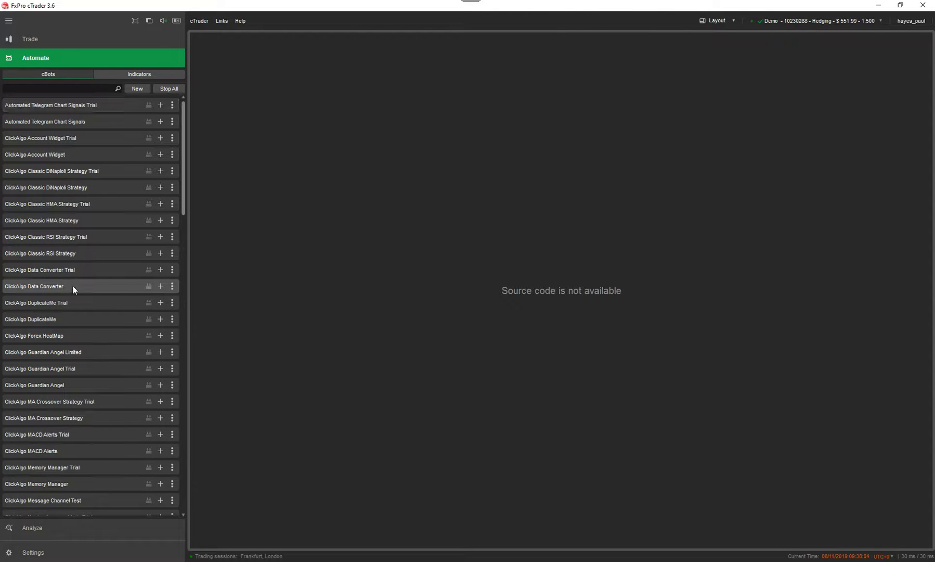
# Step: Add and then remove a EURUSD h1 instance of ClickAlgo Data Converter, then show the Indicators list
pyautogui.click(160, 286)
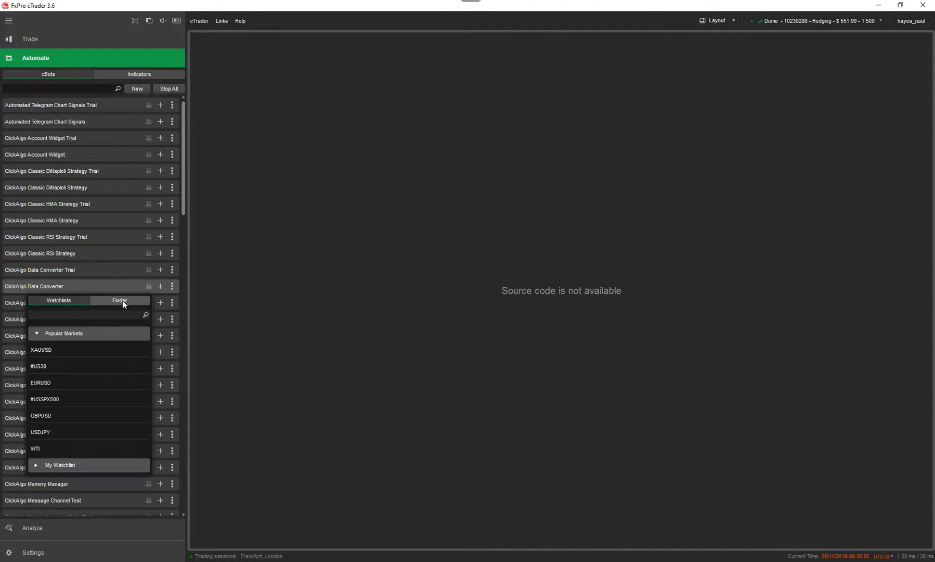
pyautogui.click(41, 385)
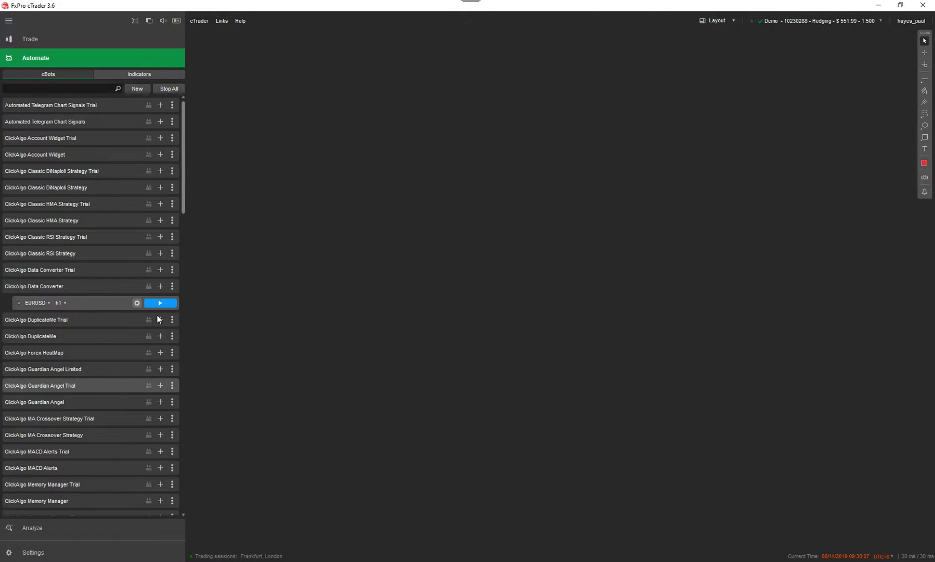
pyautogui.rightClick(92, 301)
pyautogui.click(112, 347)
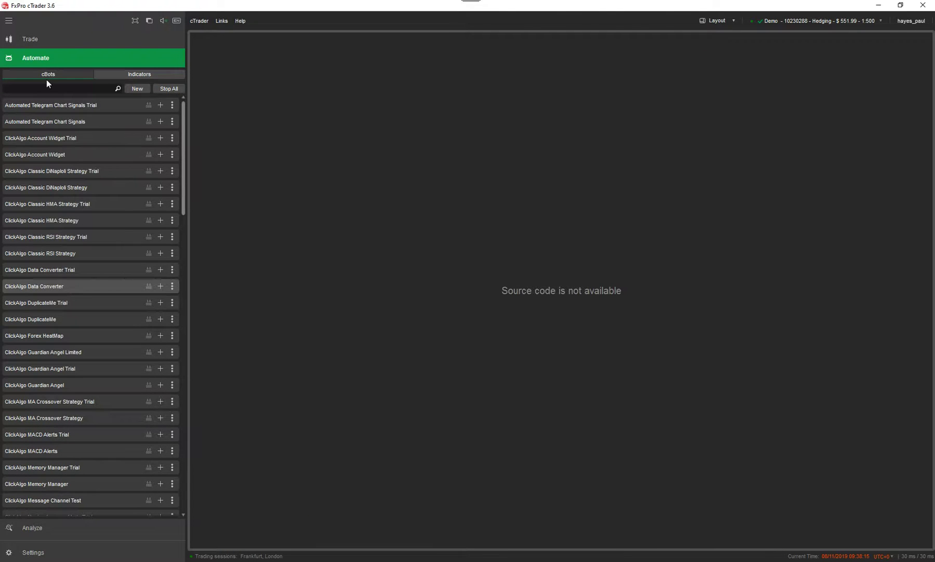
pyautogui.rightClick(67, 285)
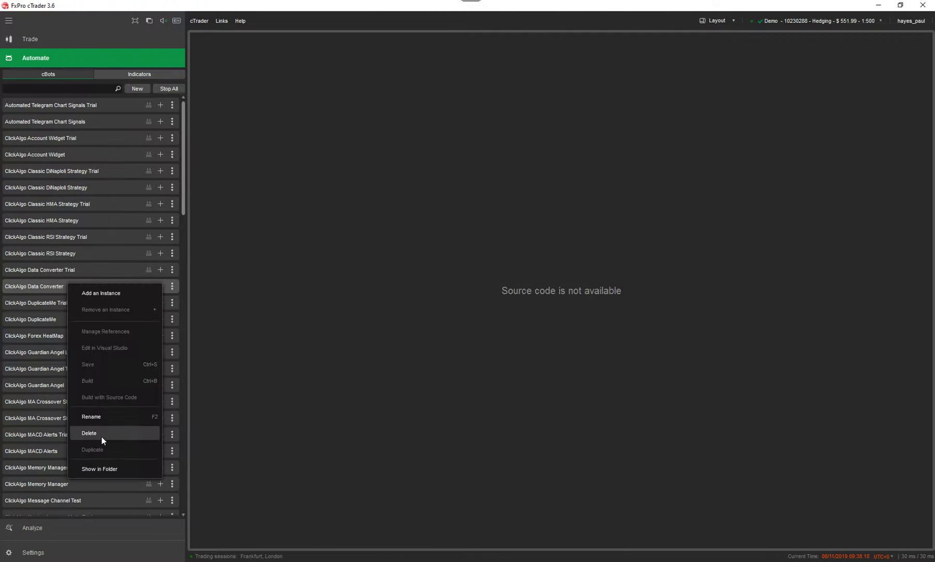
pyautogui.click(157, 73)
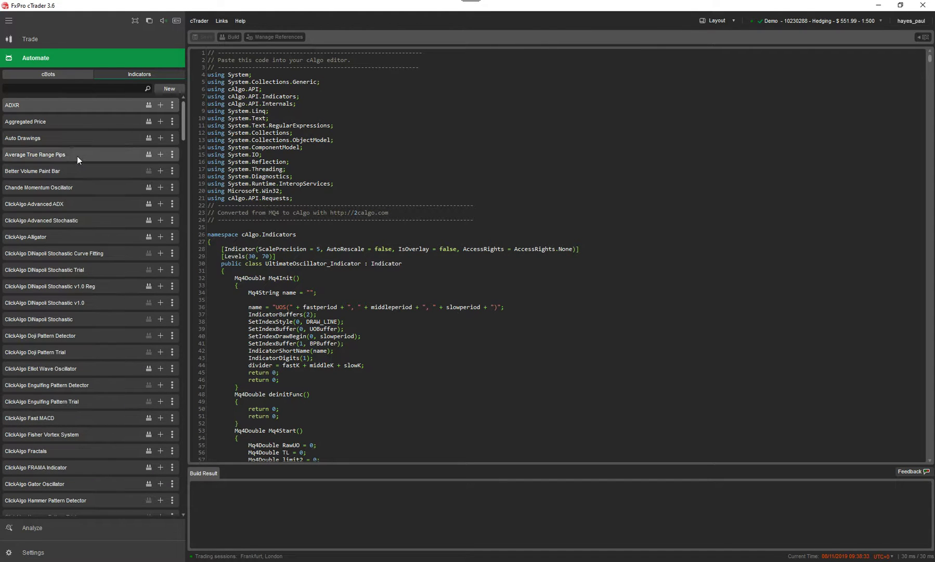
# Step: Add an XAUUSD instance of ClickAlgo Hammer Pattern Trial and grant its requested access rights
pyautogui.scroll(-1, 89, 339)
pyautogui.scroll(-1, 88, 339)
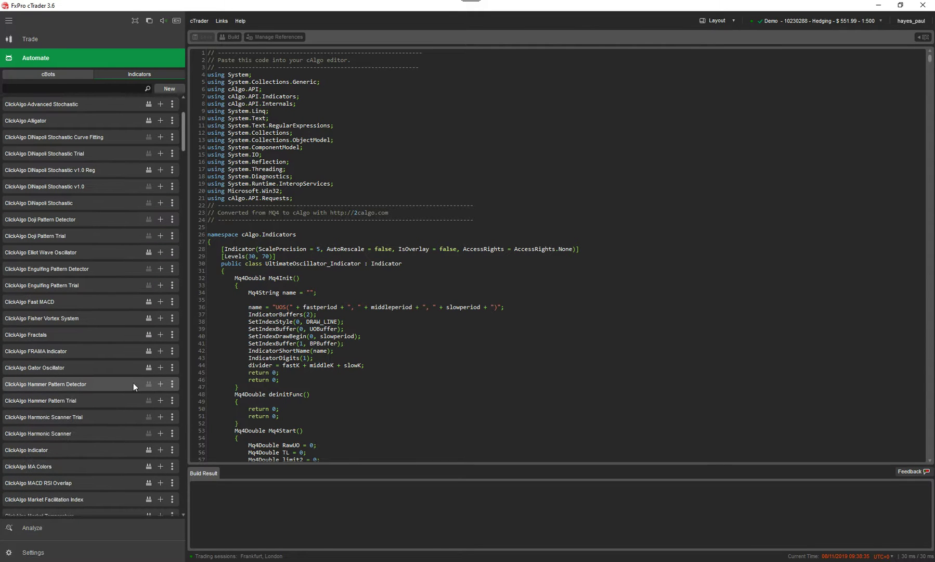
pyautogui.click(161, 400)
pyautogui.click(48, 260)
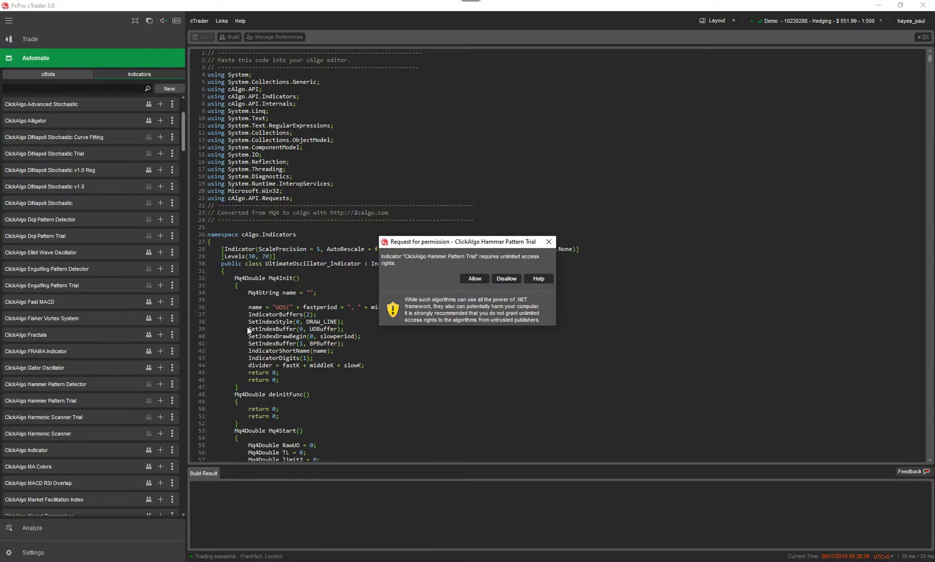
pyautogui.click(482, 280)
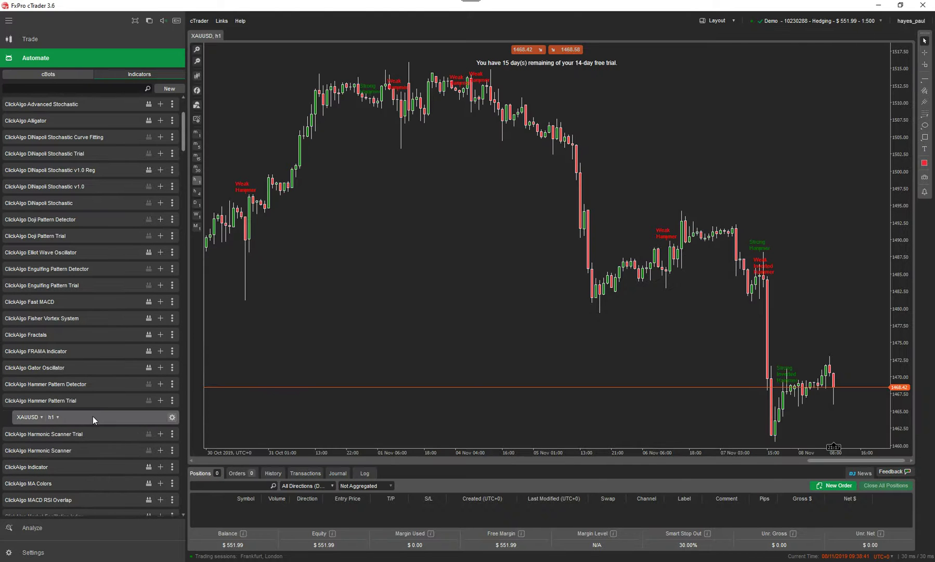
# Step: Remove the XAUUSD h1 instance and add a new GBPUSD instance instead
pyautogui.rightClick(105, 417)
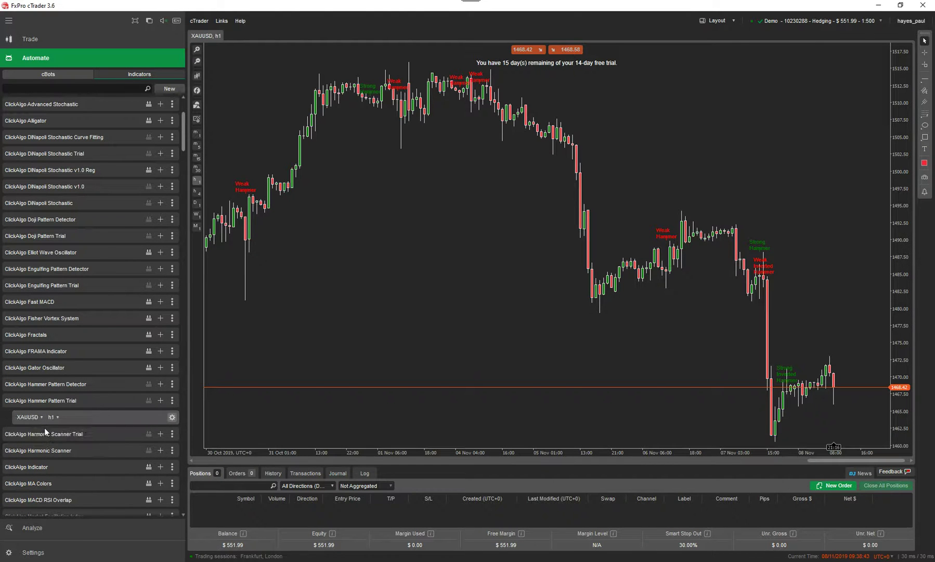
pyautogui.click(45, 427)
pyautogui.rightClick(73, 398)
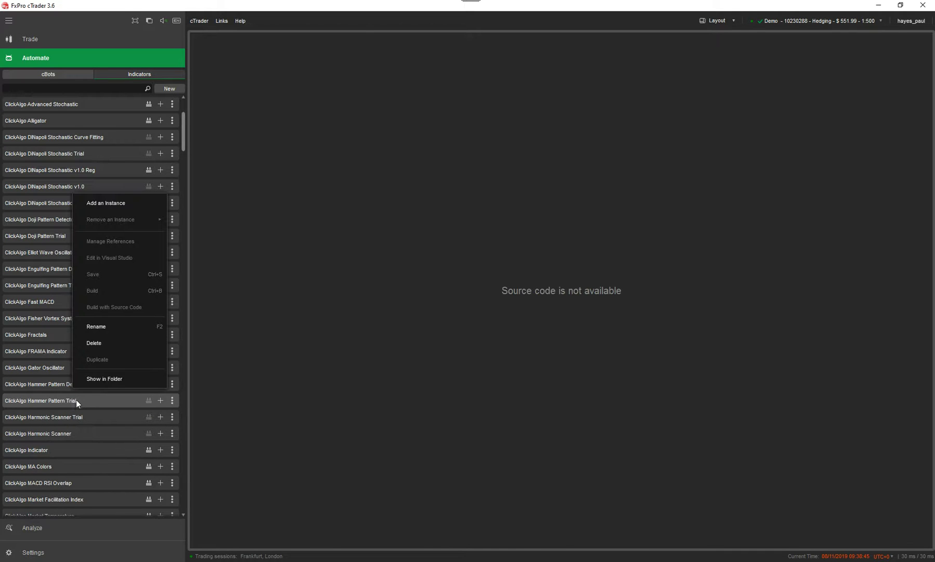
pyautogui.click(393, 277)
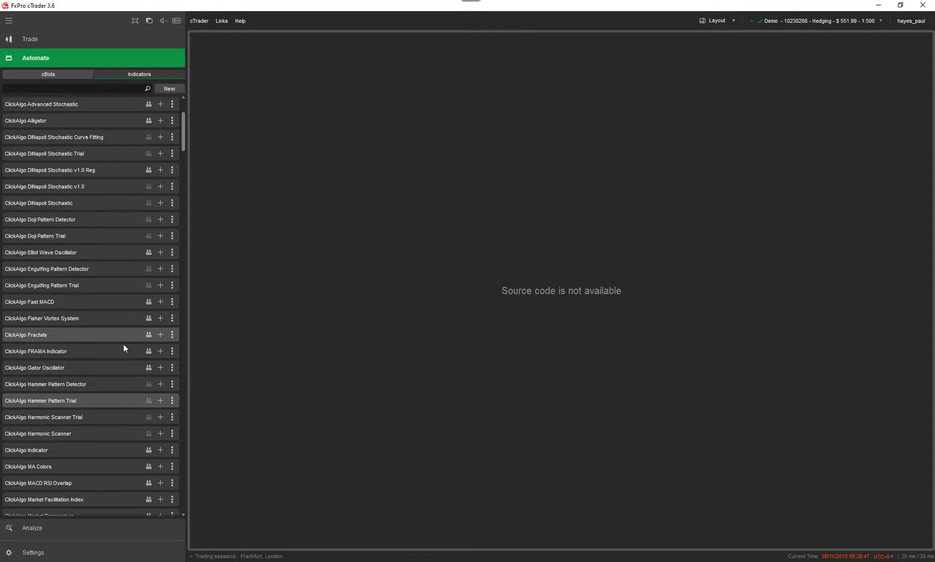
pyautogui.click(160, 400)
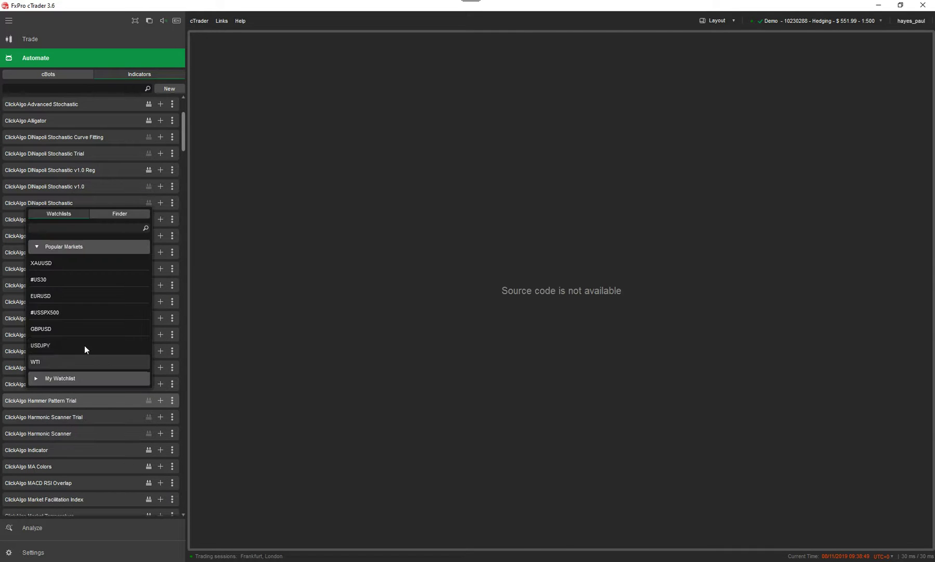
pyautogui.click(52, 325)
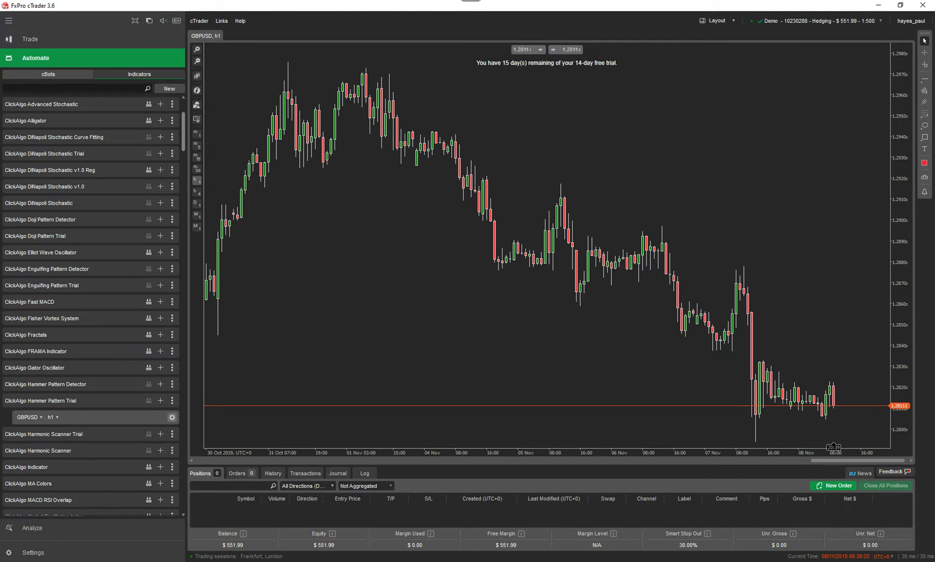
# Step: In Chrome, open the ClickAlgo Support Knowledgebase and its cBot & Indicators section
pyautogui.hotkey('alt', 'Tab')
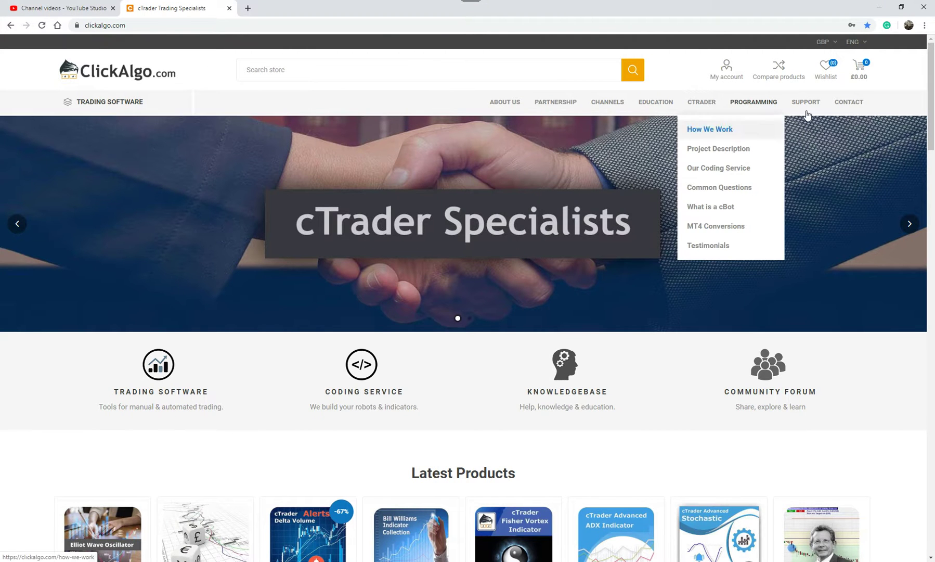
pyautogui.moveTo(806, 112)
pyautogui.click(773, 153)
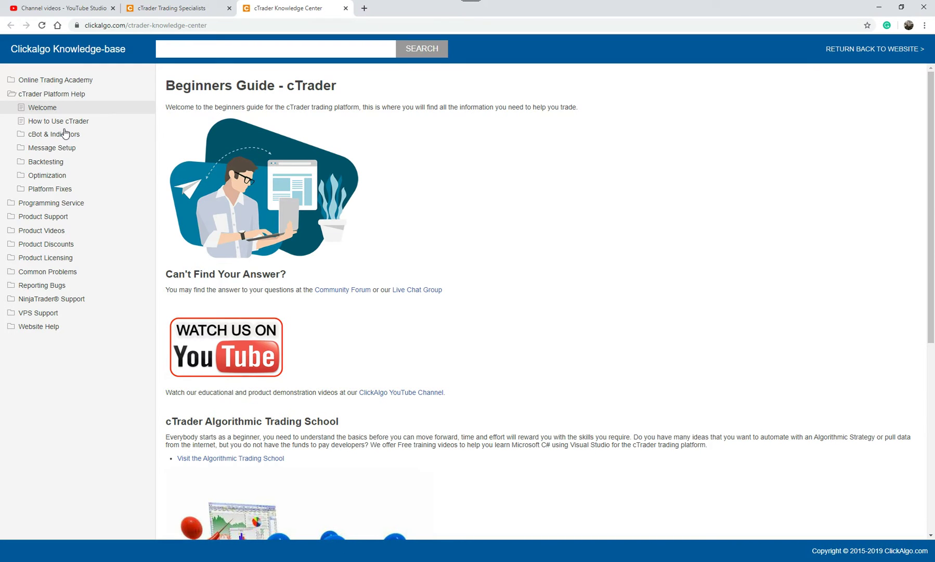
pyautogui.click(65, 134)
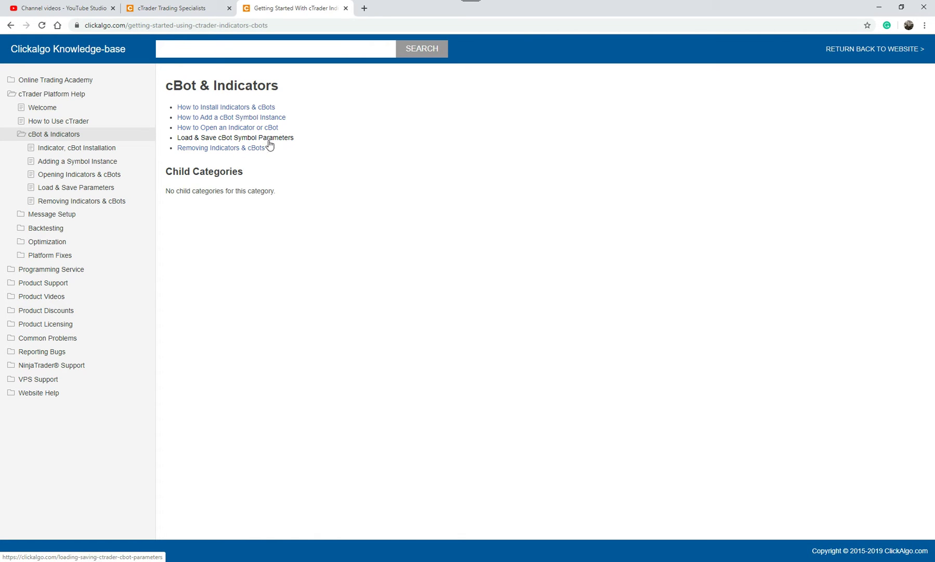
# Step: Open the 'Removing Indicators & cBots' article and scroll through it
pyautogui.click(245, 148)
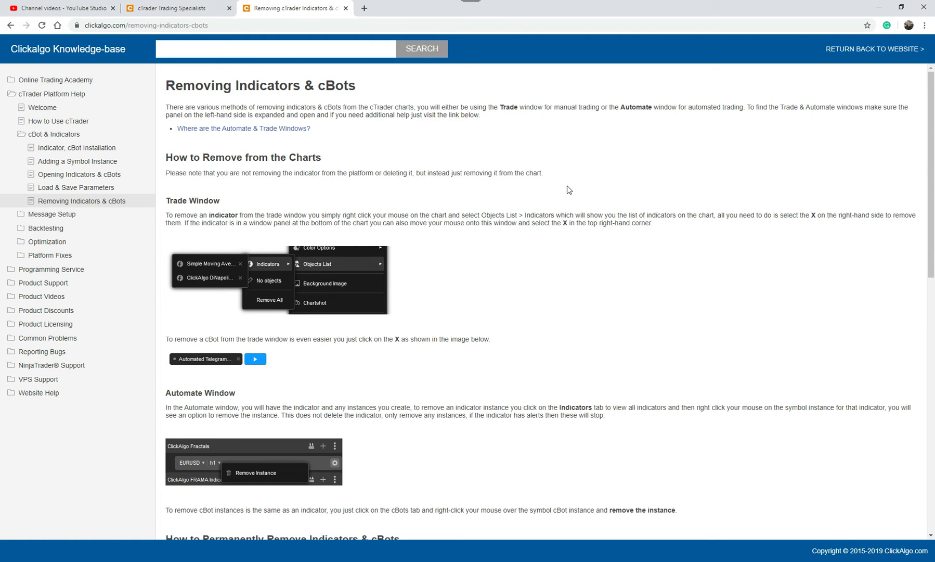
pyautogui.scroll(-4, 583, 307)
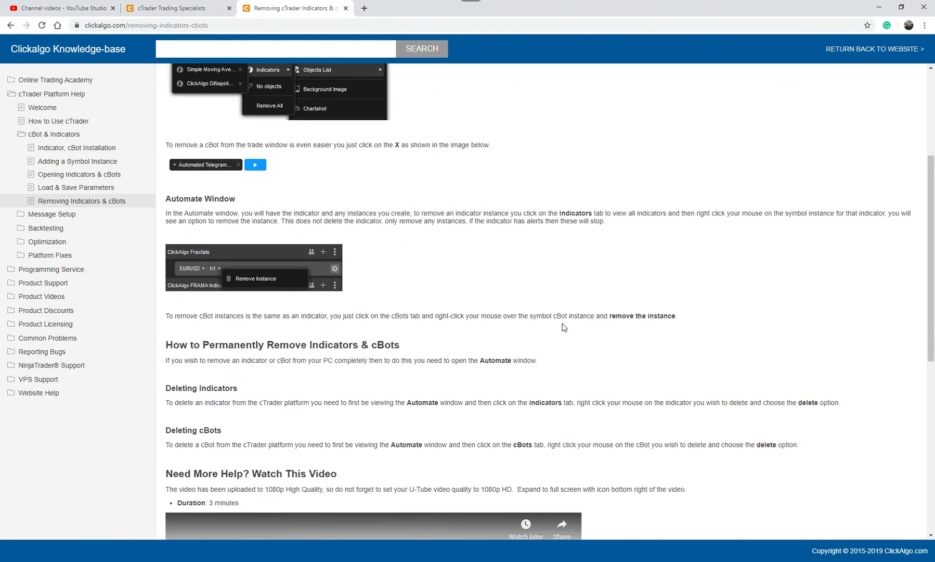
pyautogui.scroll(-1, 563, 327)
pyautogui.scroll(3, 568, 323)
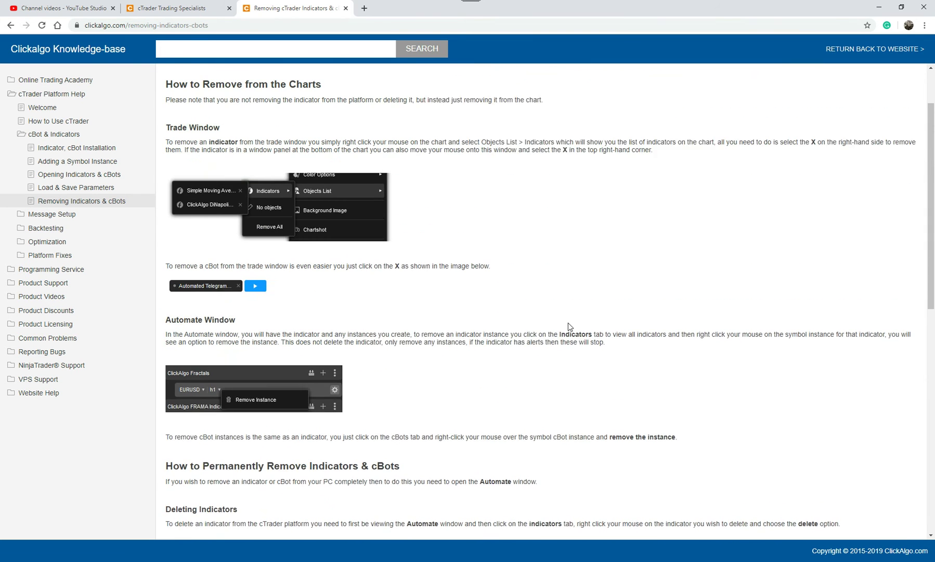
pyautogui.scroll(1, 573, 324)
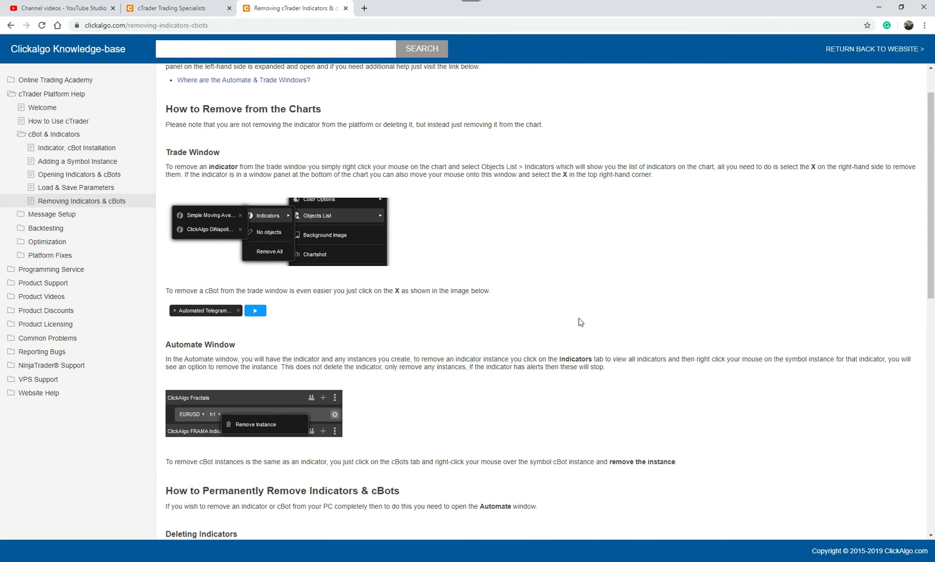